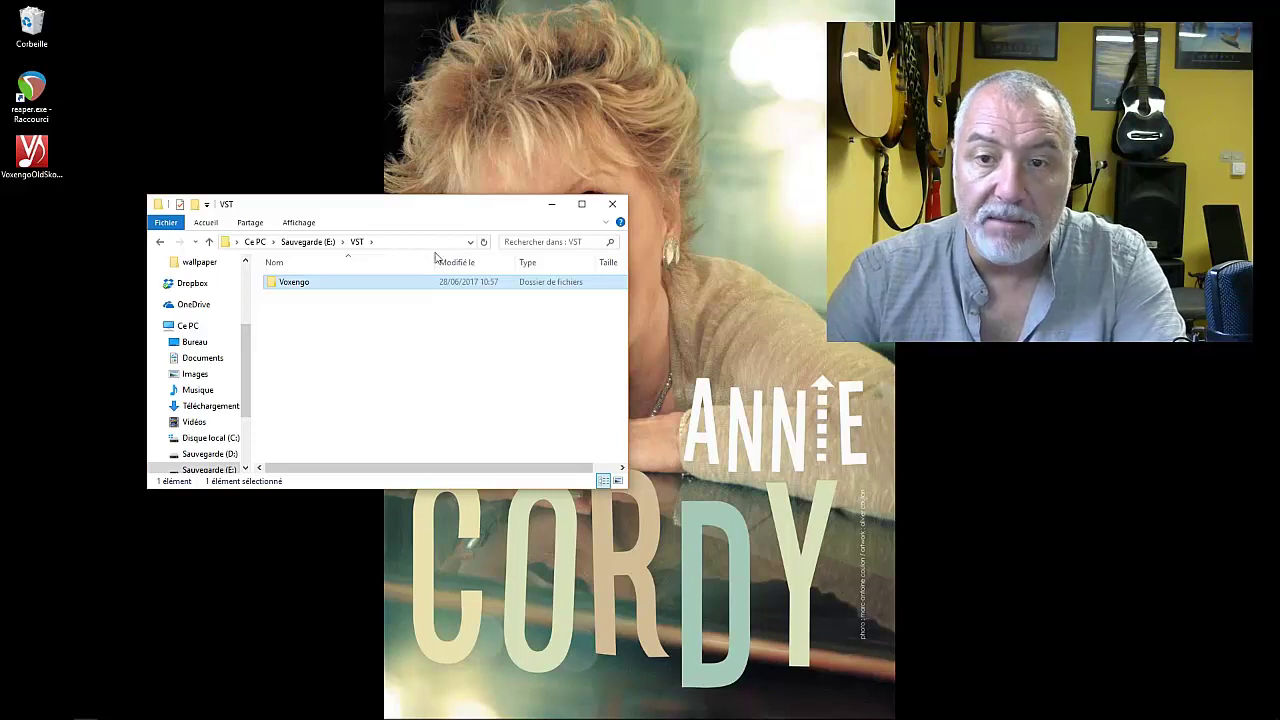
Step: Close the VST folder window and launch REAPER, moving its window clear of the webcam area
left_click(615, 206)
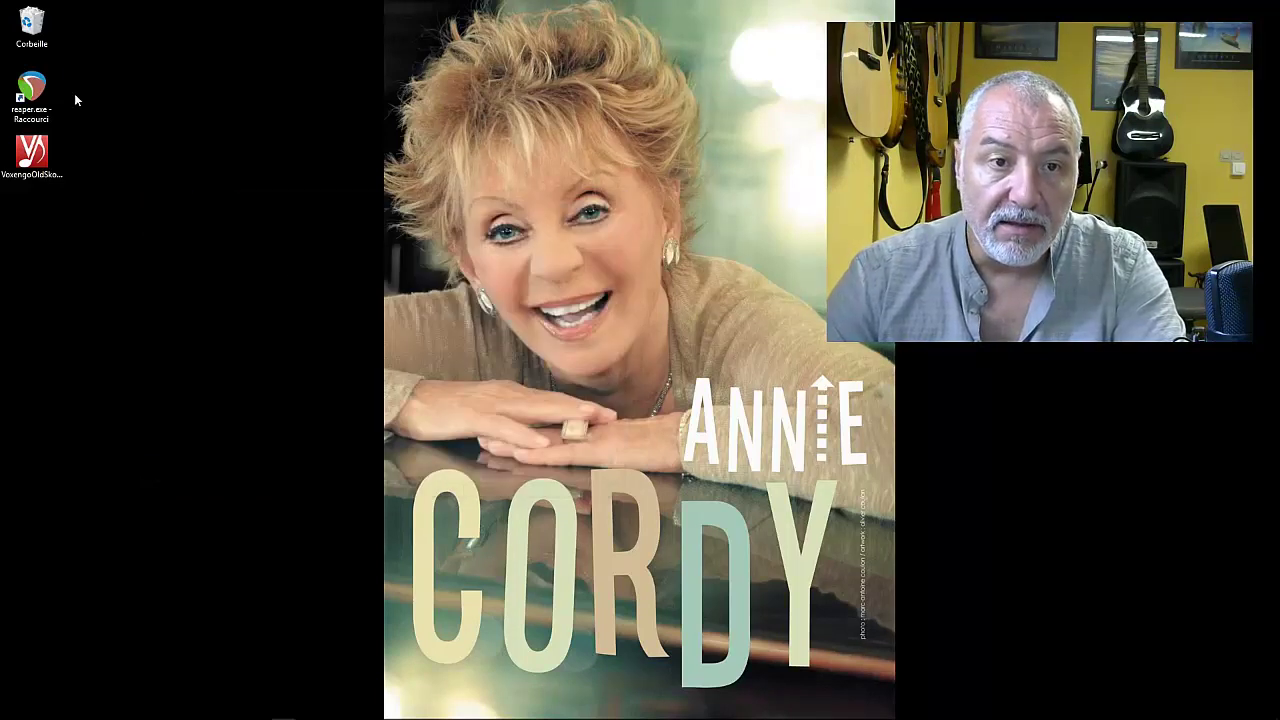
double_click(42, 92)
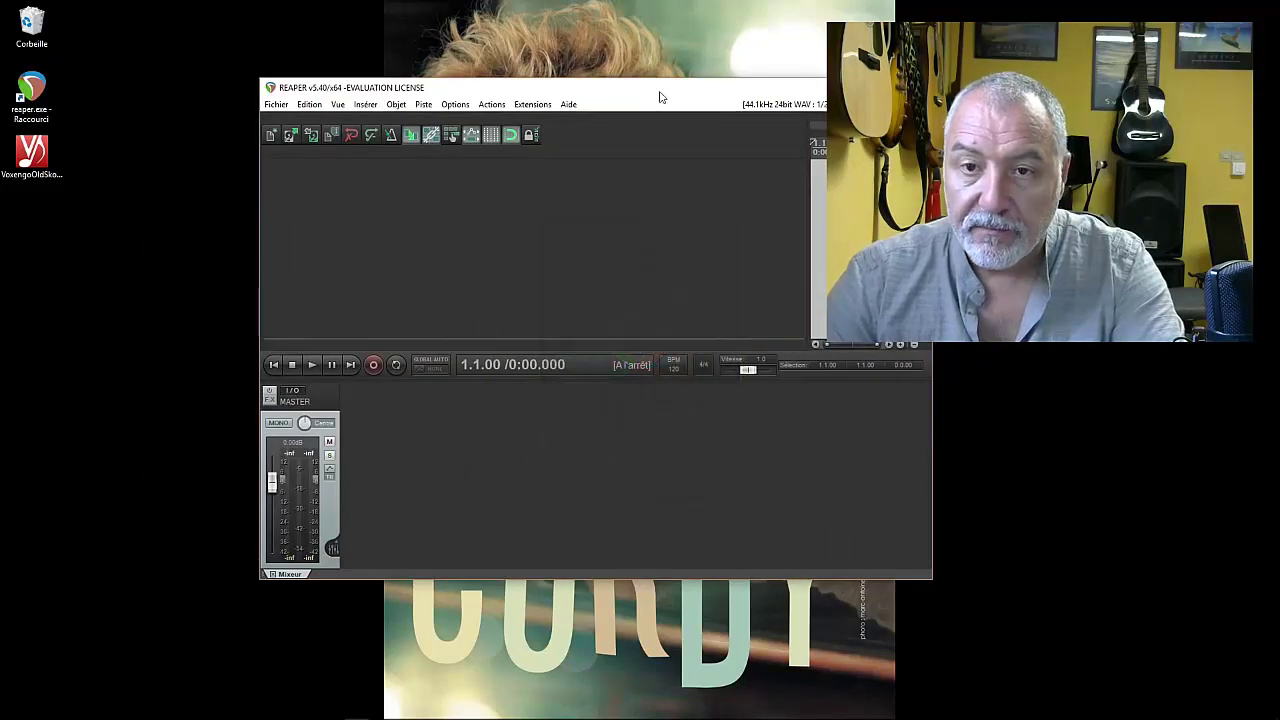
left_click_drag(628, 94, 487, 123)
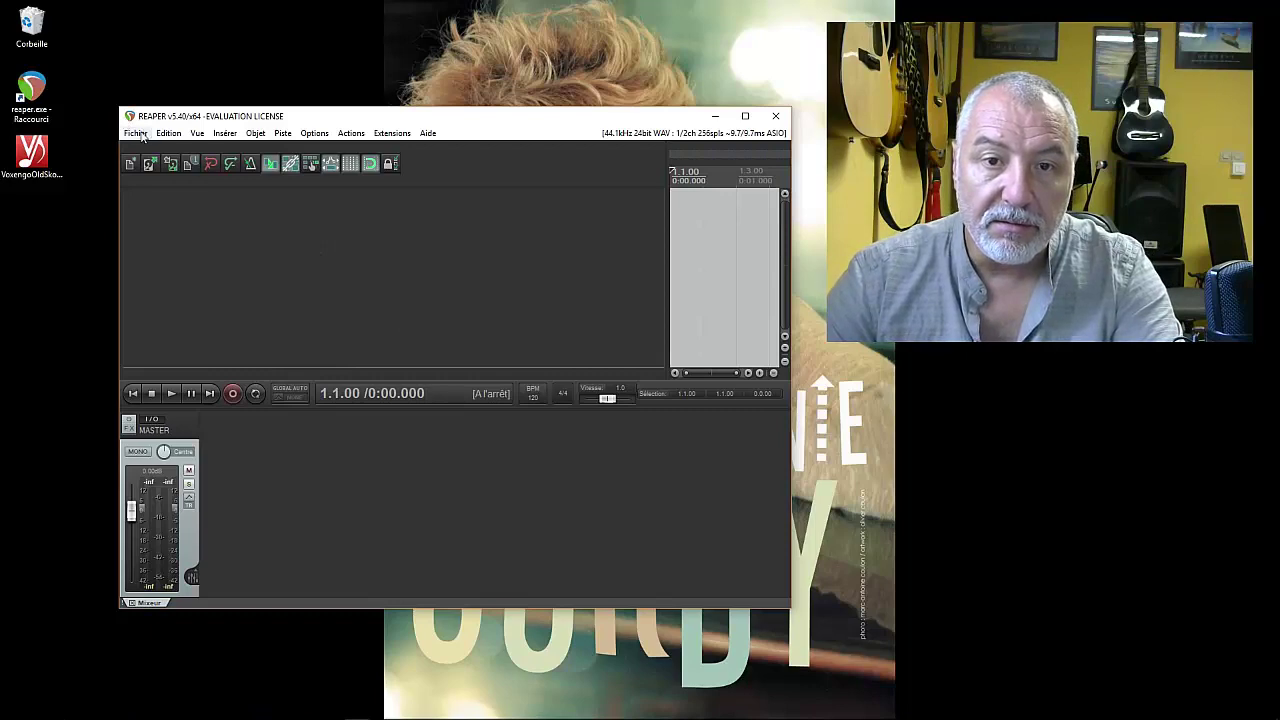
Step: Open REAPER's preferences at the VST plug-in settings
left_click(318, 134)
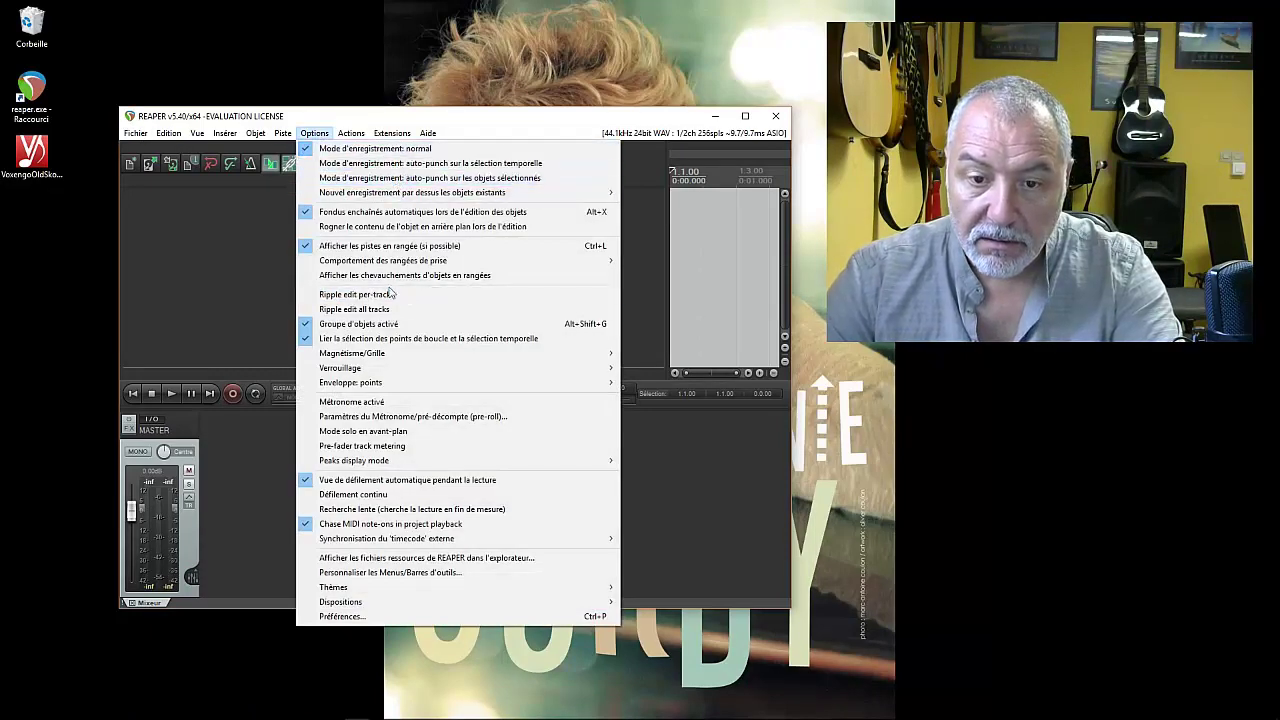
left_click(345, 616)
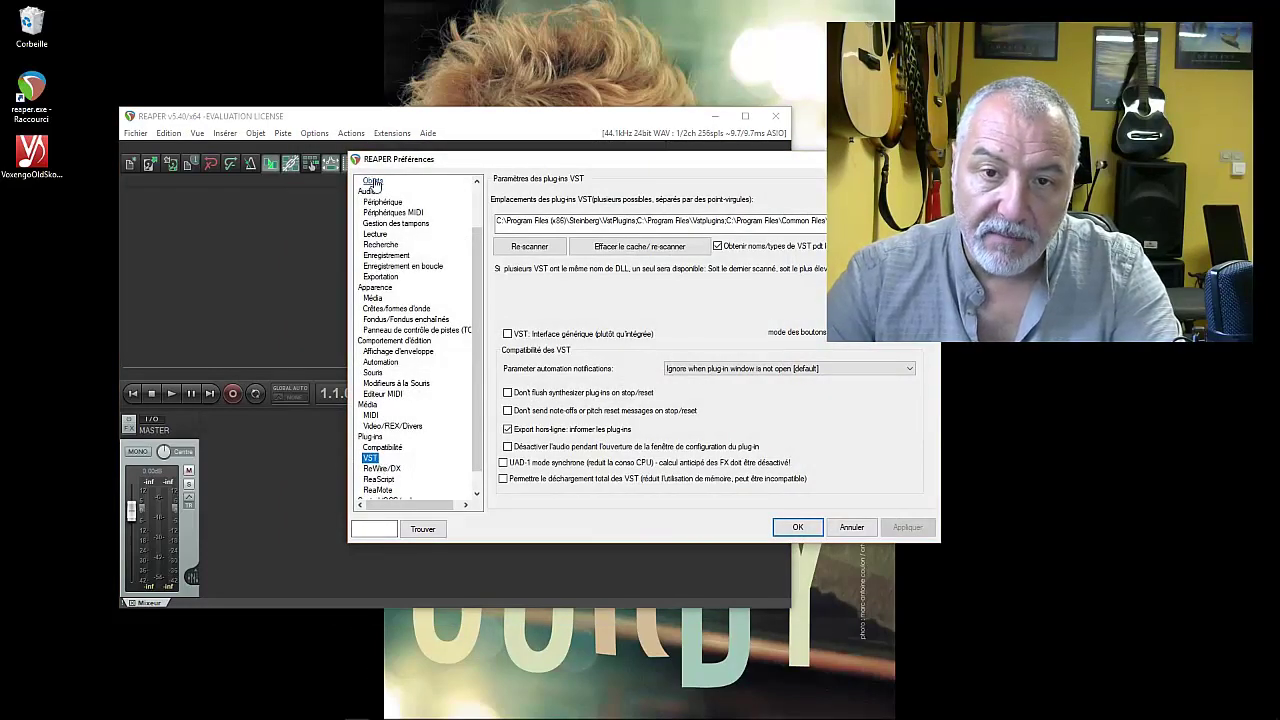
scroll(487, 195, "up", 2)
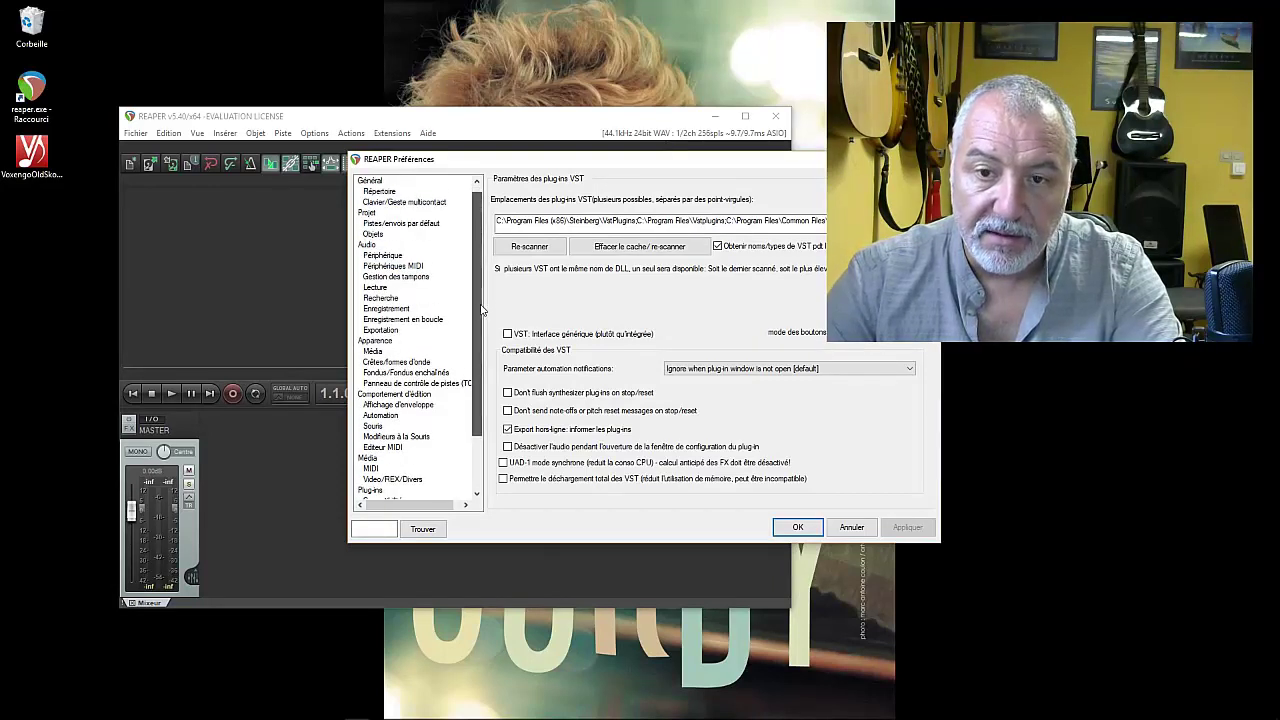
scroll(470, 366, "down", 3)
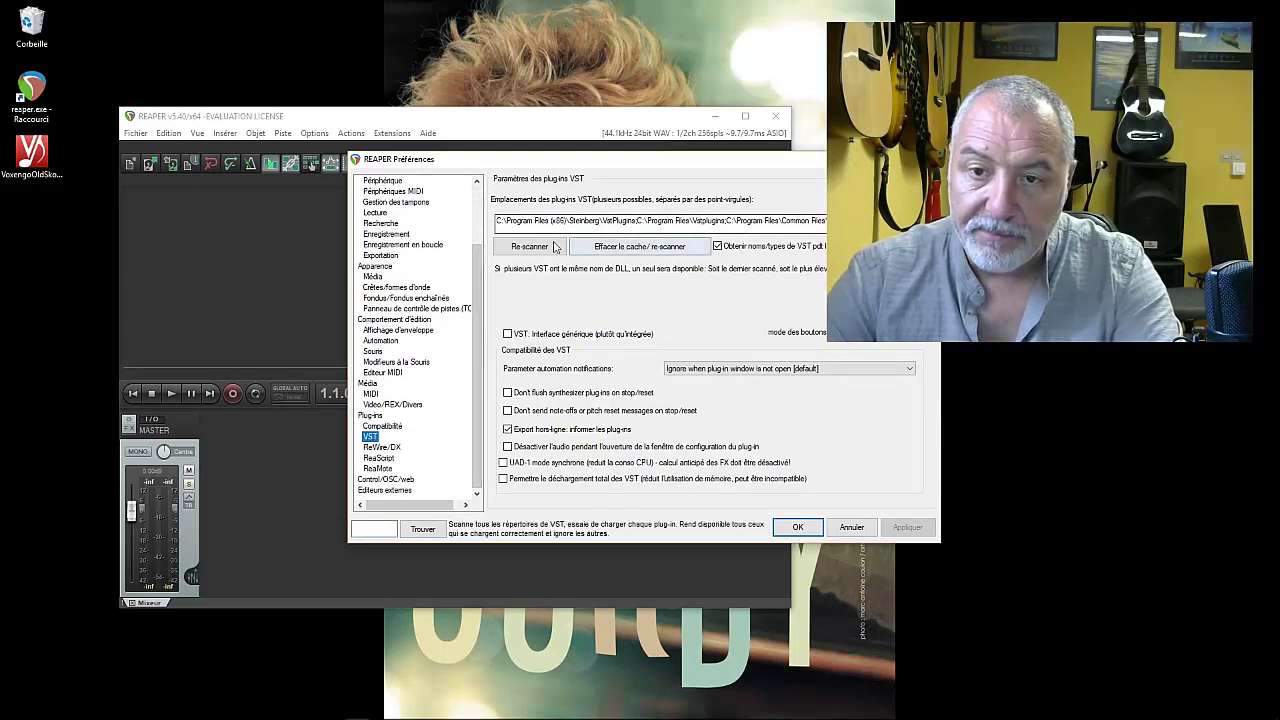
Step: Examine the listed VST plug-in locations, highlighting the path C:\Program Files (x86)\Steinberg\VstPlugins
left_click_drag(497, 221, 826, 222)
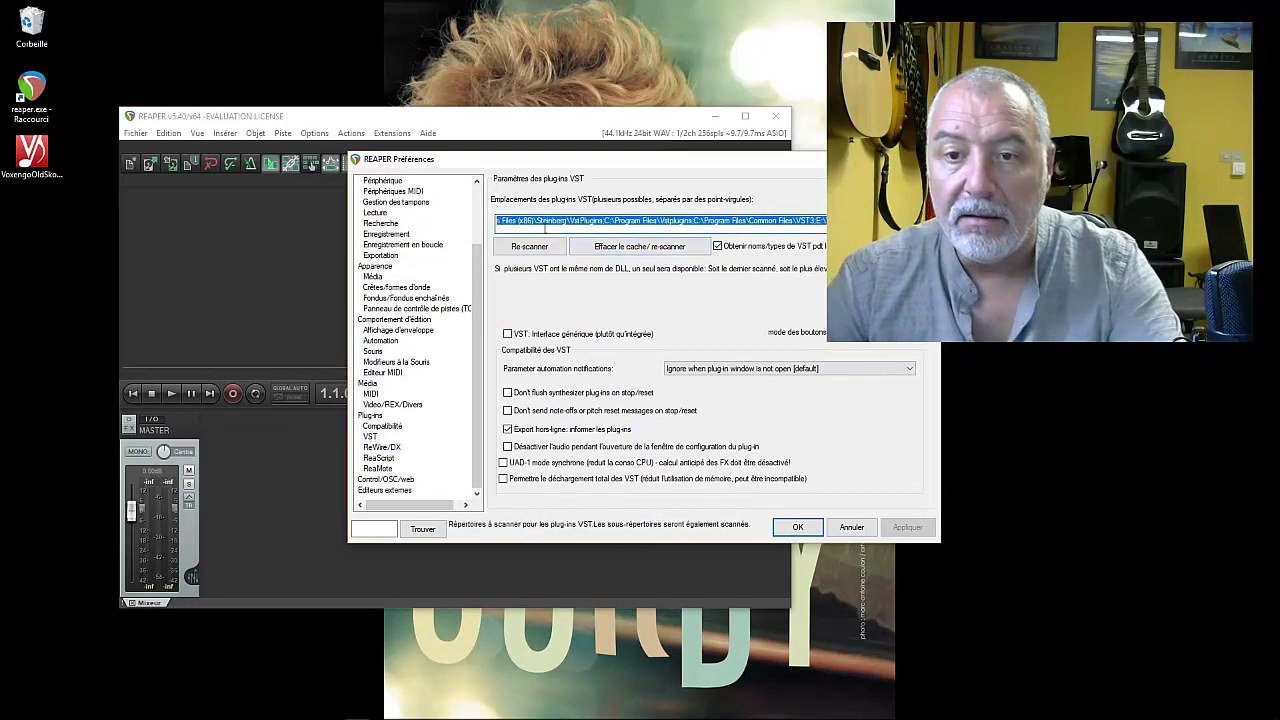
left_click(545, 224)
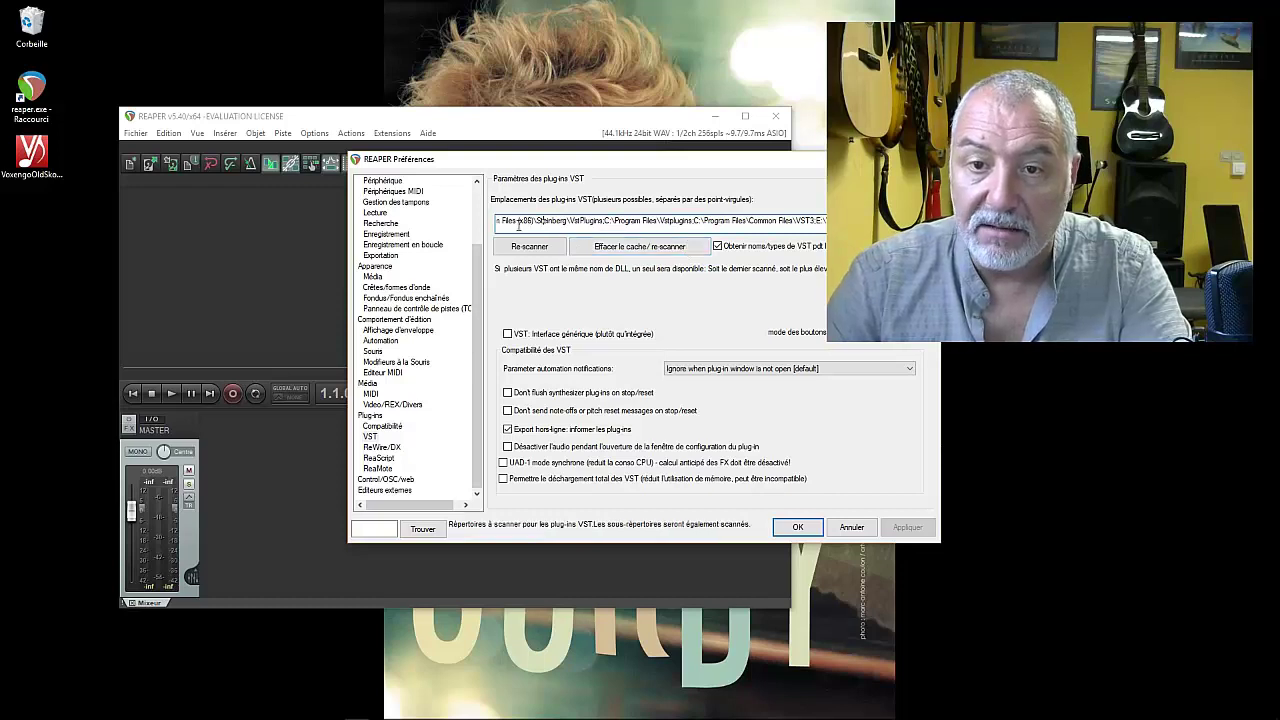
left_click_drag(604, 221, 497, 224)
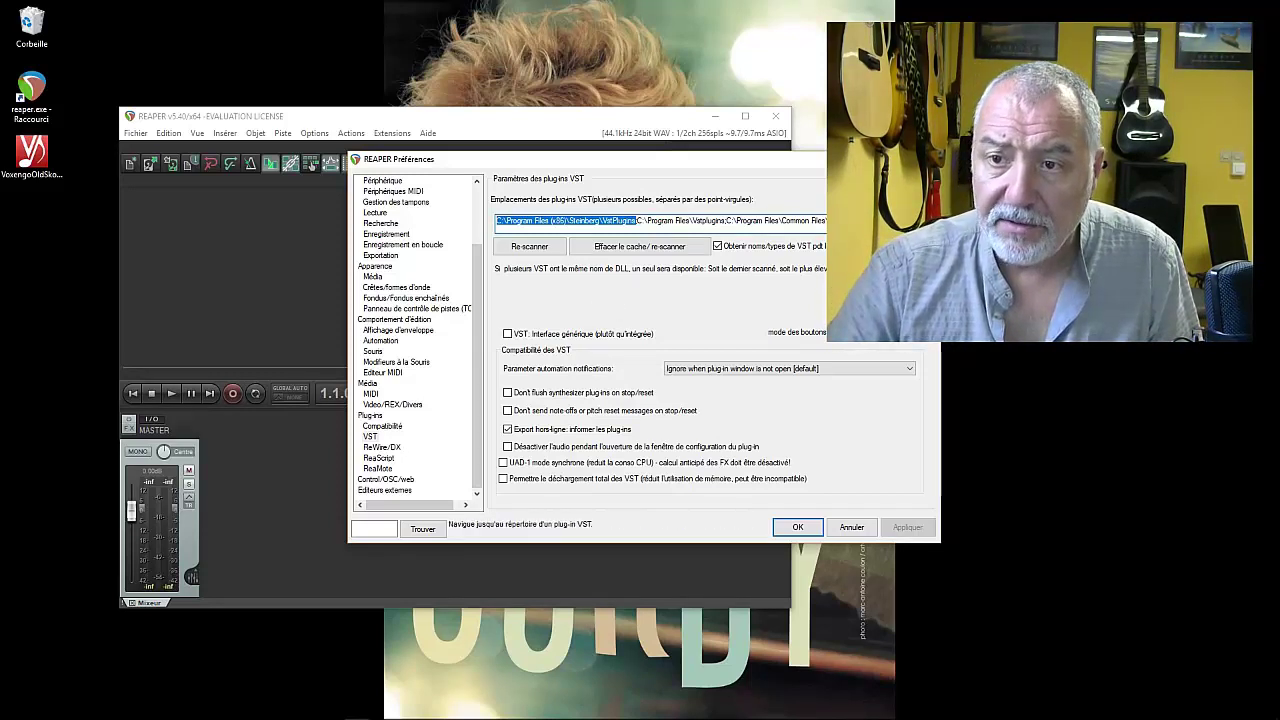
Step: Add the VST folder on drive Sauvegarde (E:) to the plug-in locations and check its entry in the path list
left_click(422, 528)
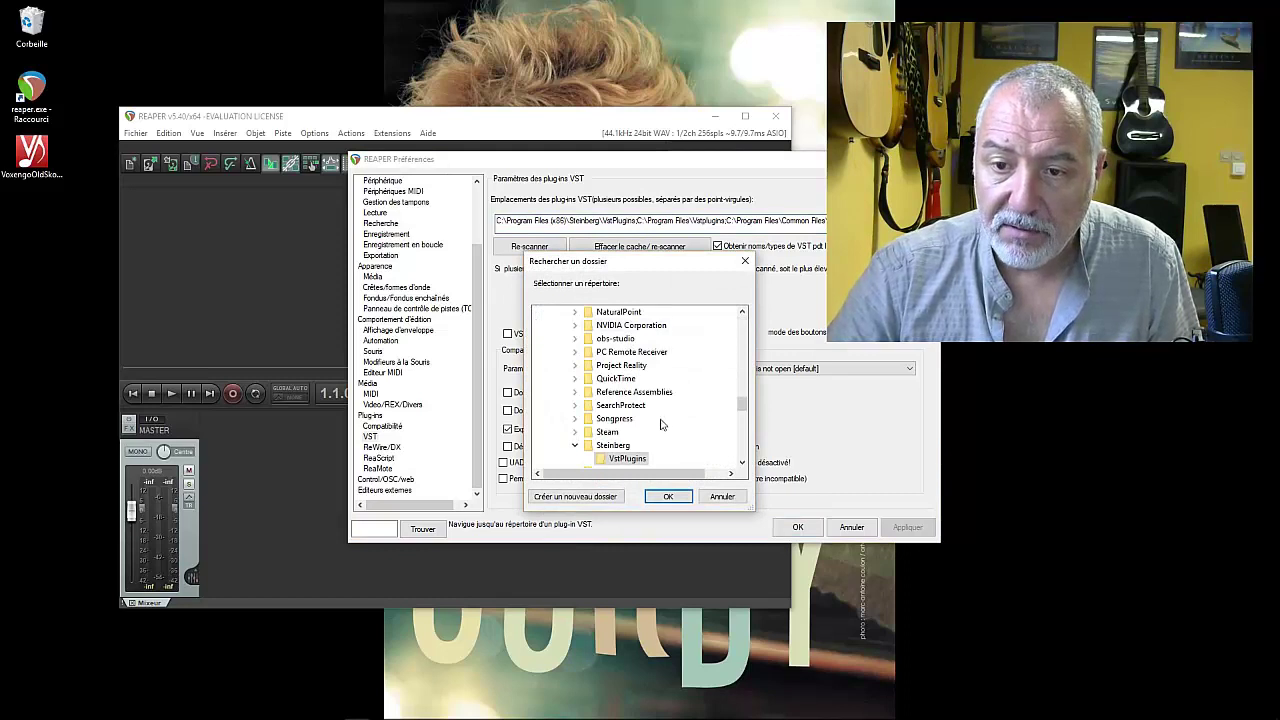
left_click_drag(741, 405, 742, 332)
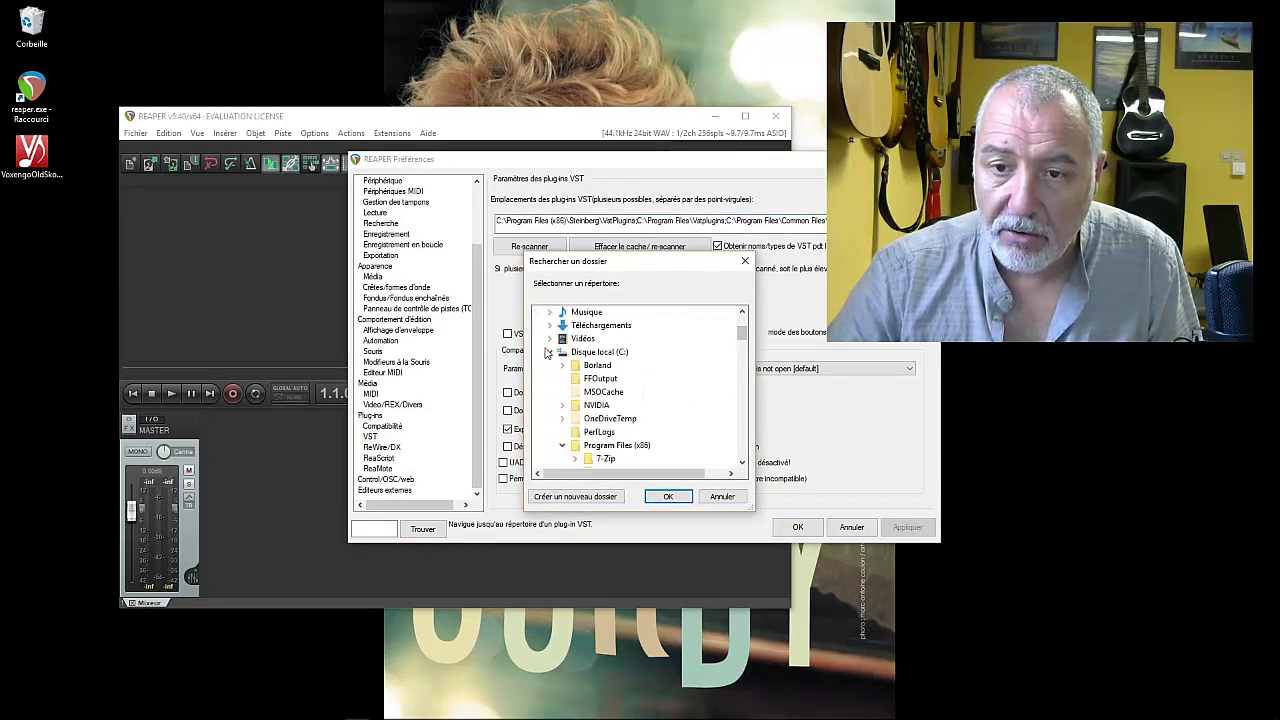
left_click(549, 352)
left_click(550, 394)
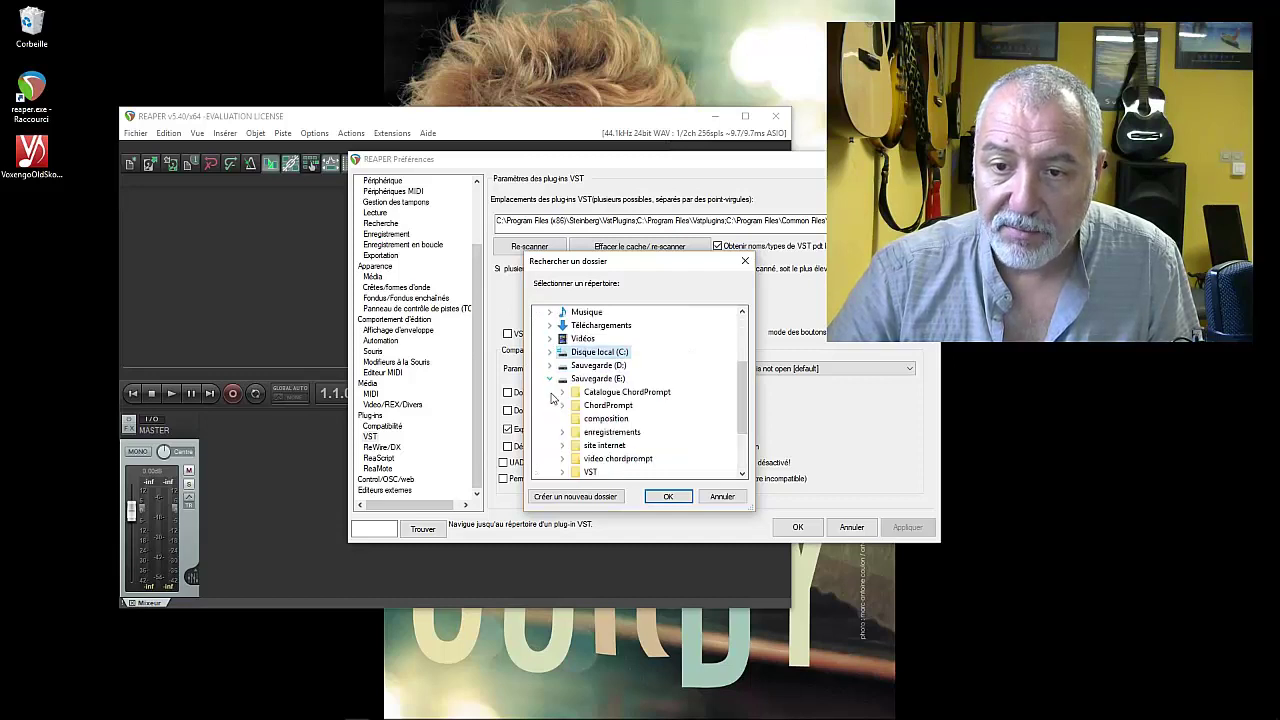
scroll(674, 403, "down", 1)
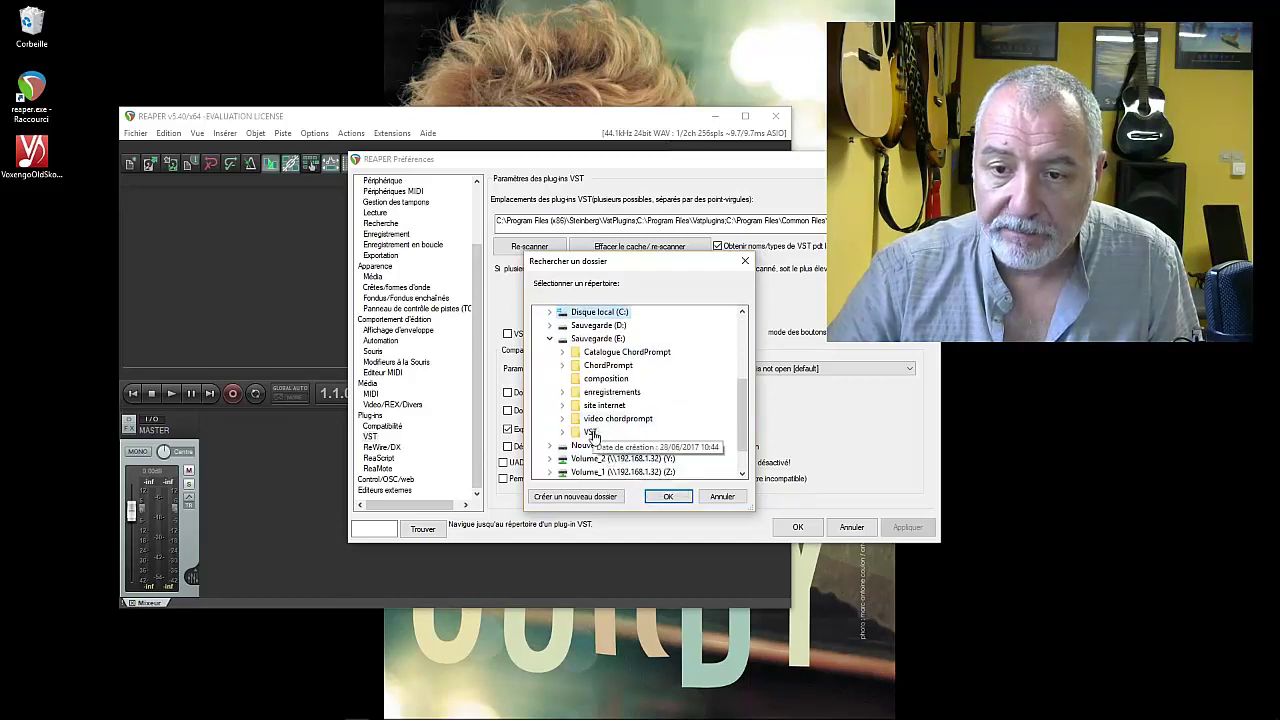
scroll(590, 438, "up", 1)
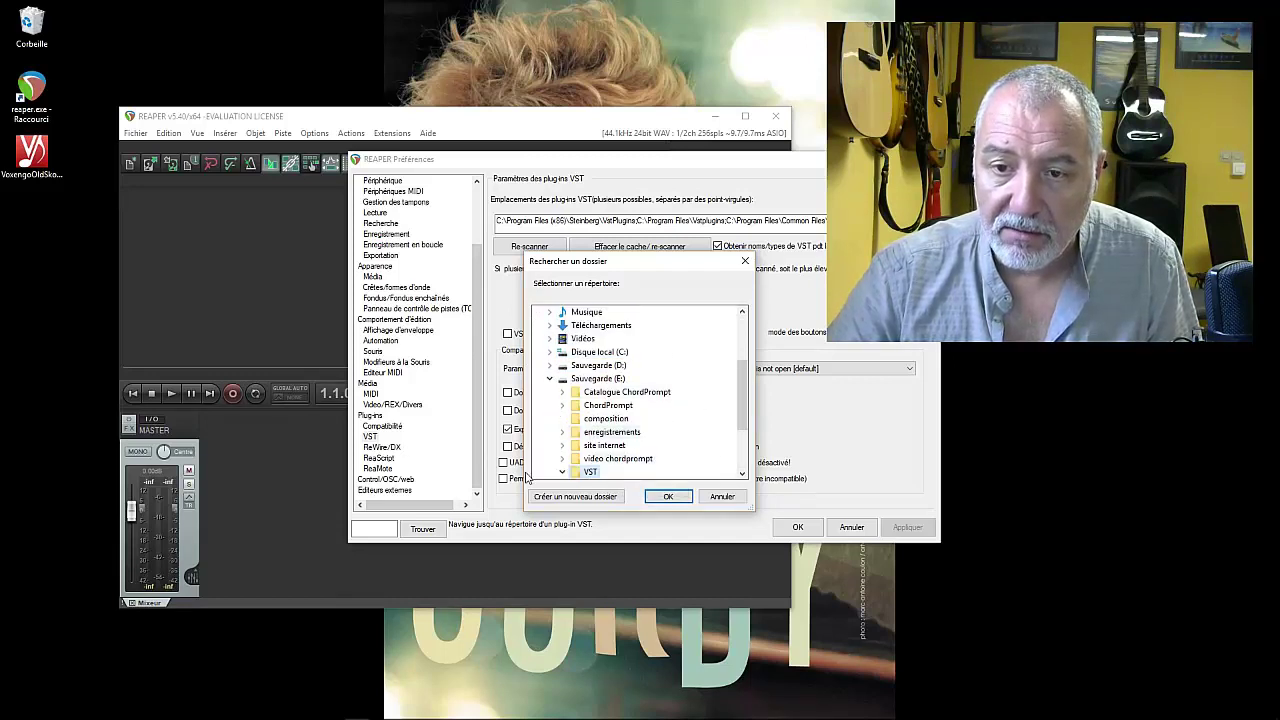
left_click(591, 474)
left_click(672, 498)
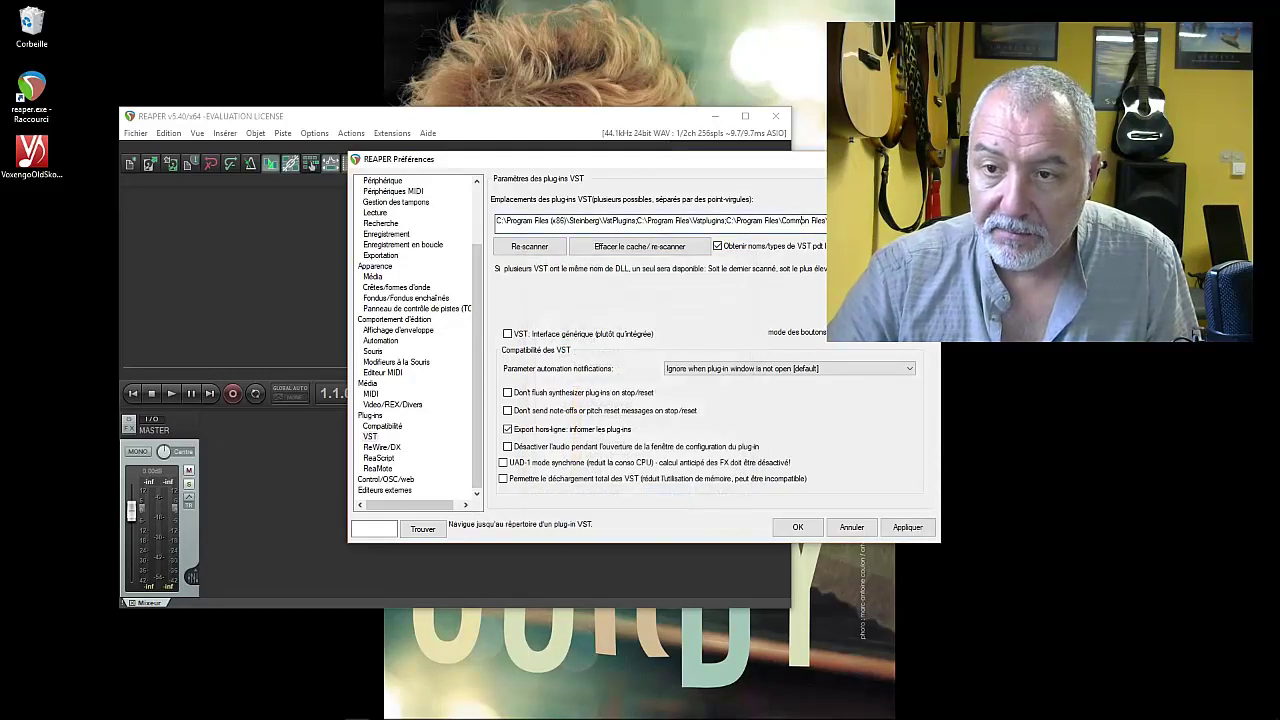
left_click(784, 220)
left_click(808, 220)
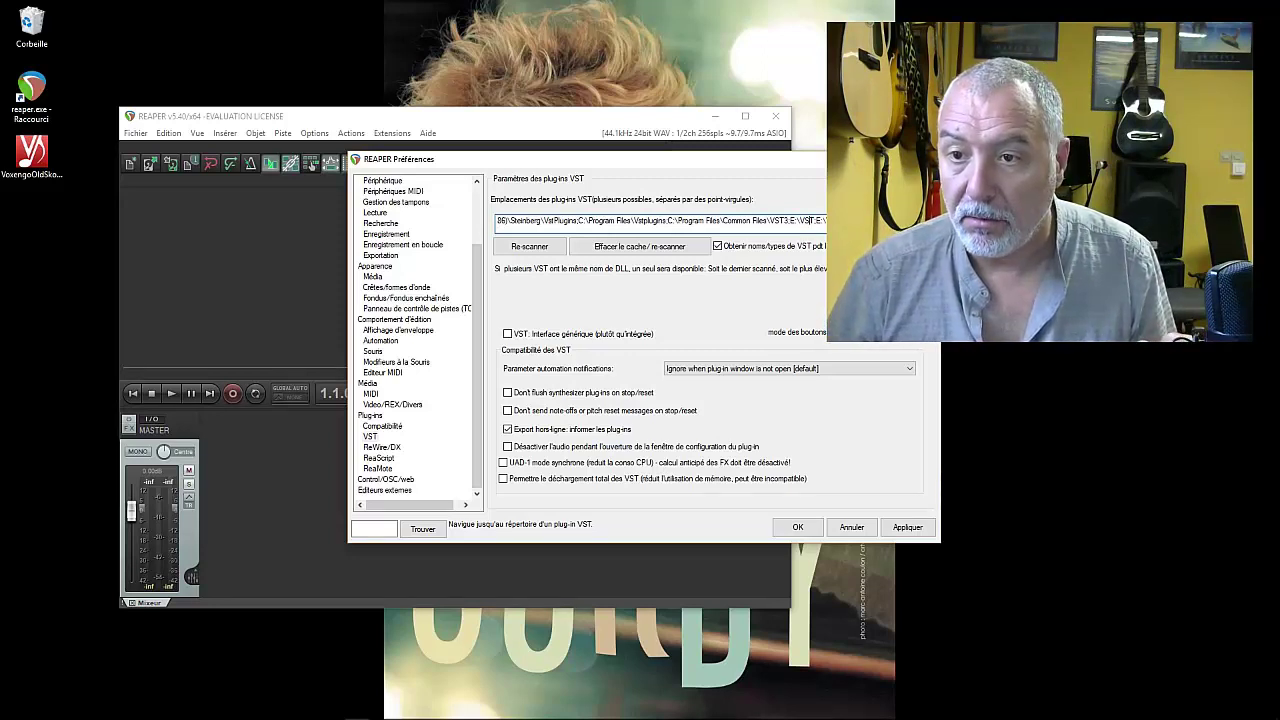
Step: Rescan the VST plug-in folders, apply the changes and close the preferences
left_click(530, 247)
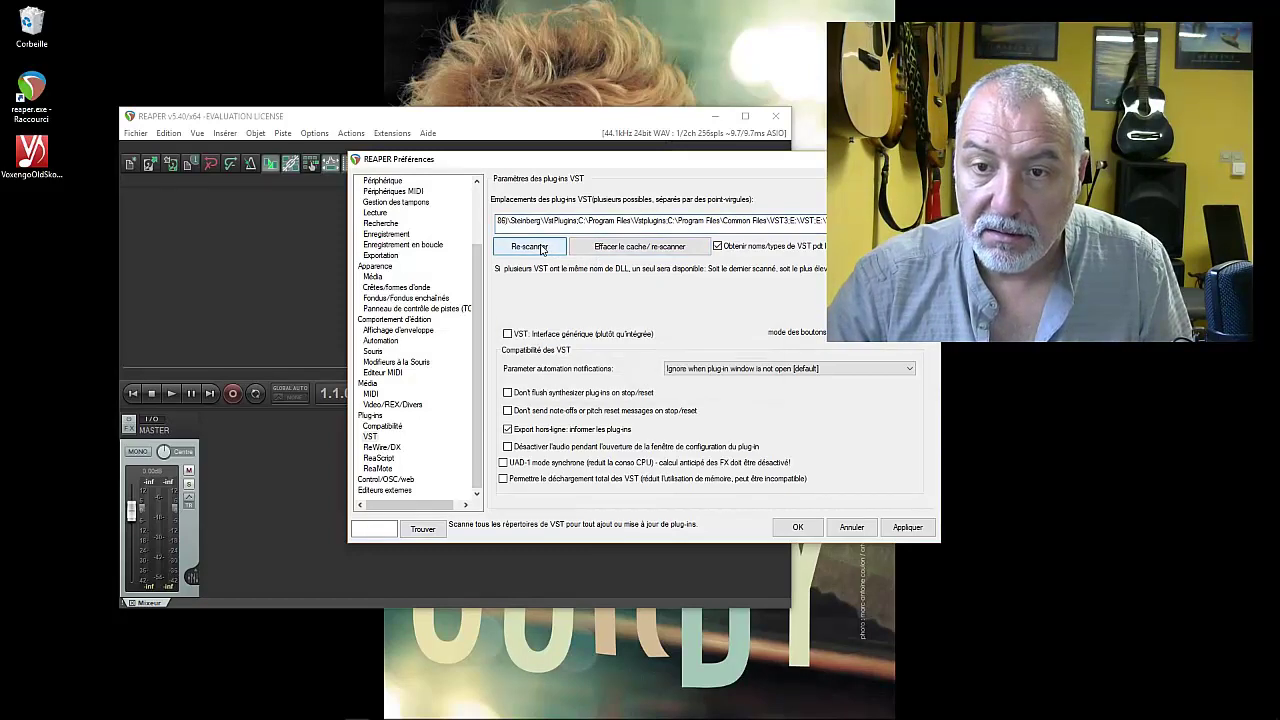
left_click(906, 527)
left_click(794, 526)
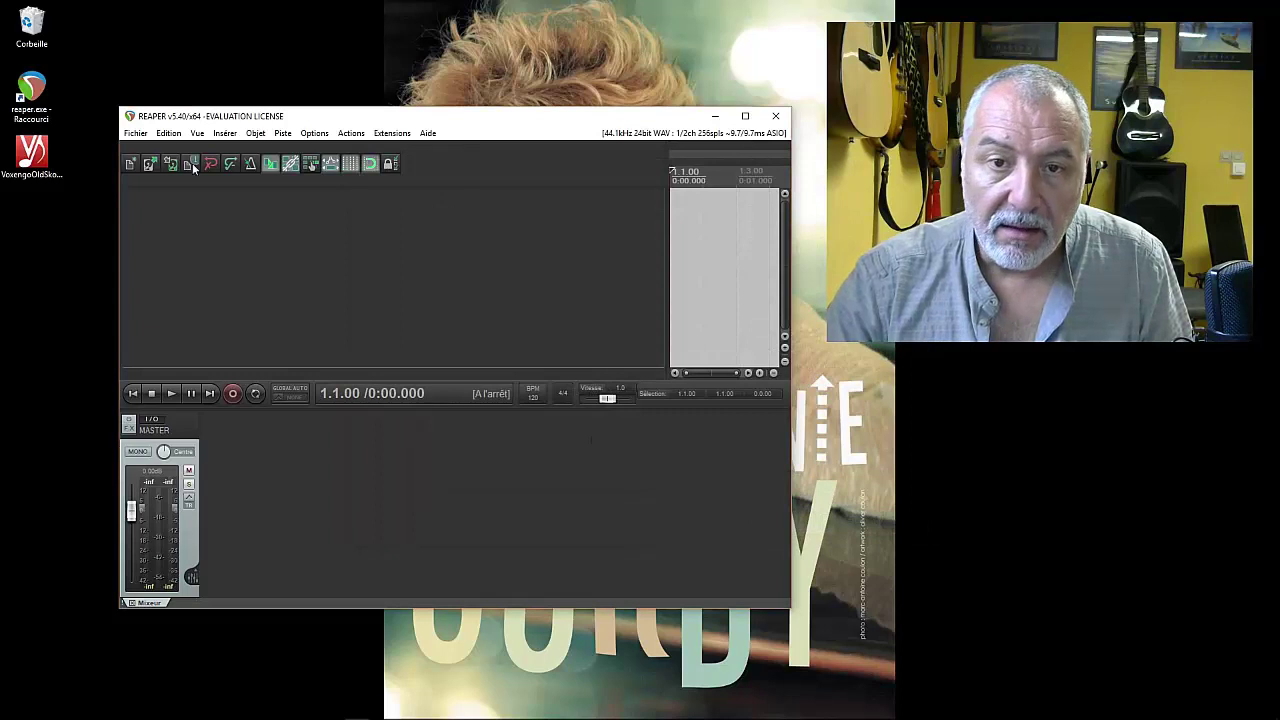
Step: Create a new track and add the VST effect OldSkoolVerb (Voxengo) to its effects chain
double_click(343, 229)
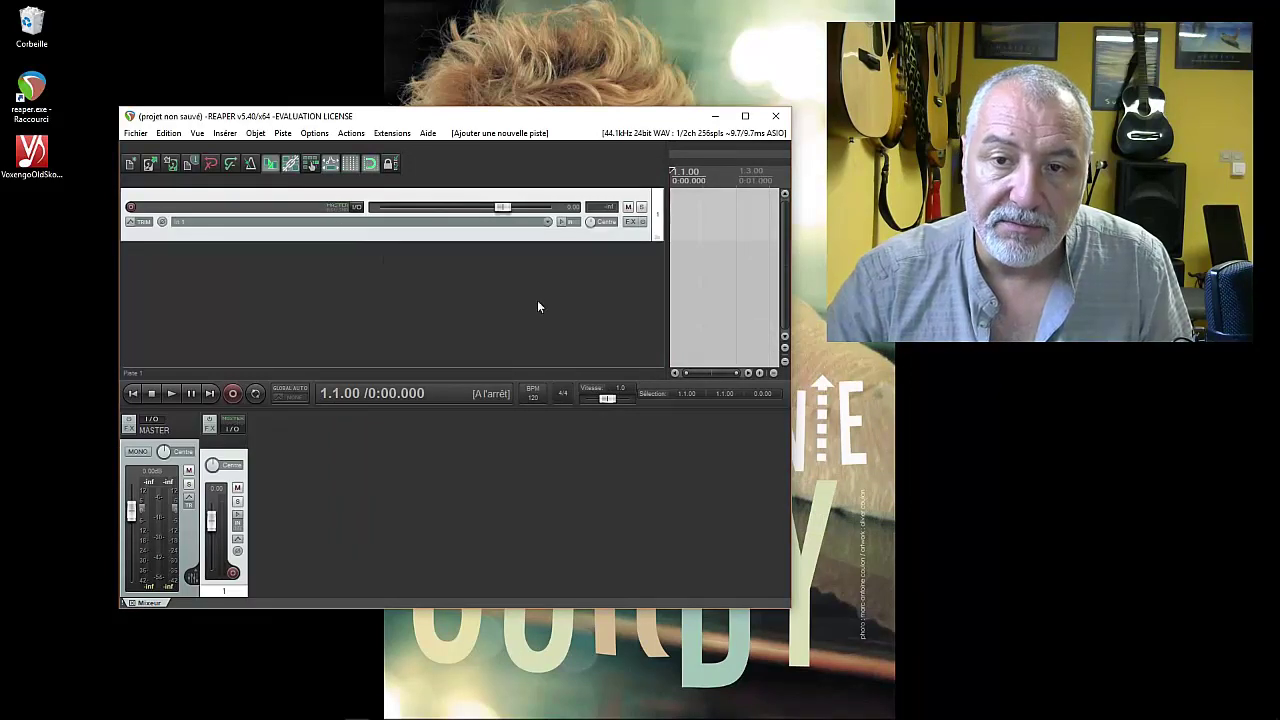
left_click(631, 221)
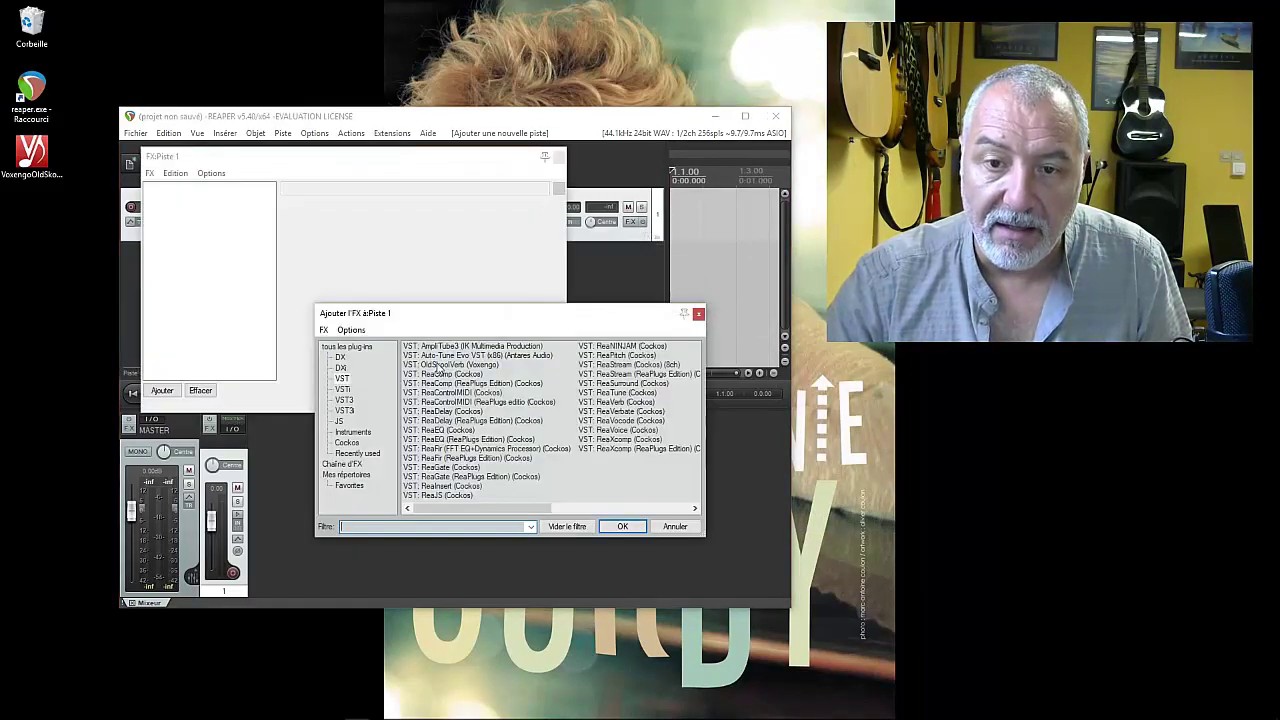
left_click(441, 364)
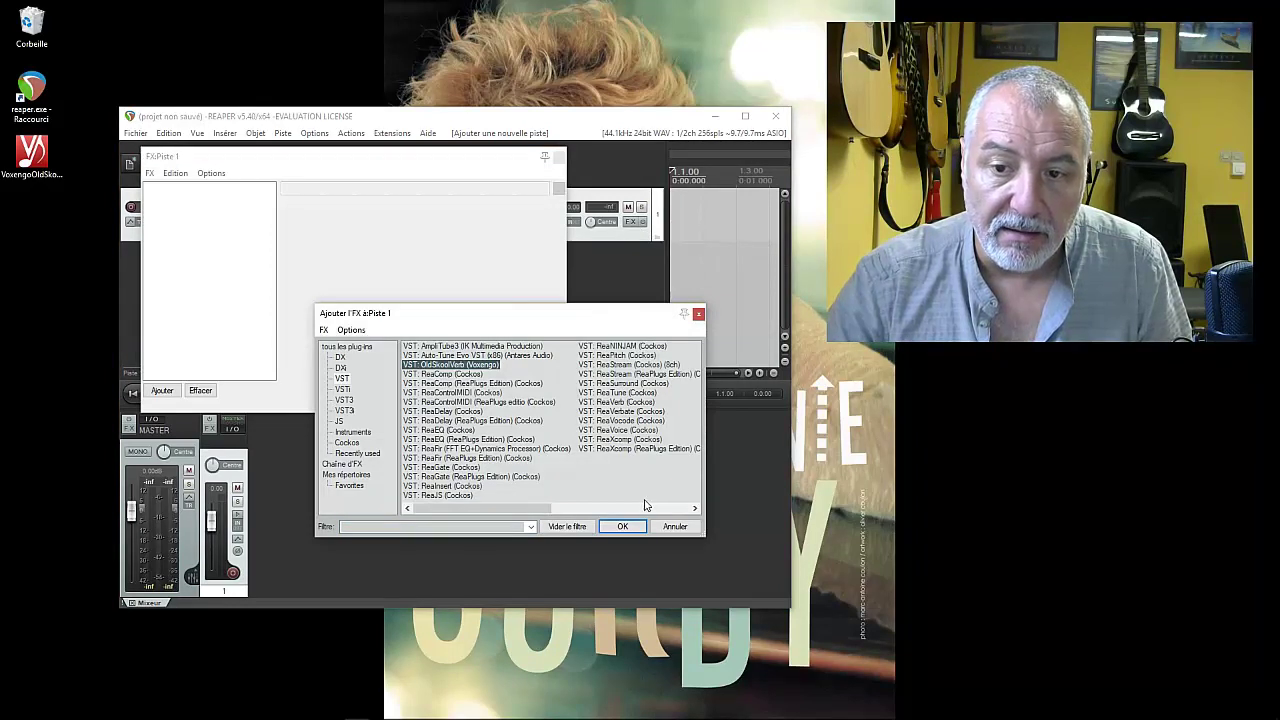
left_click(622, 527)
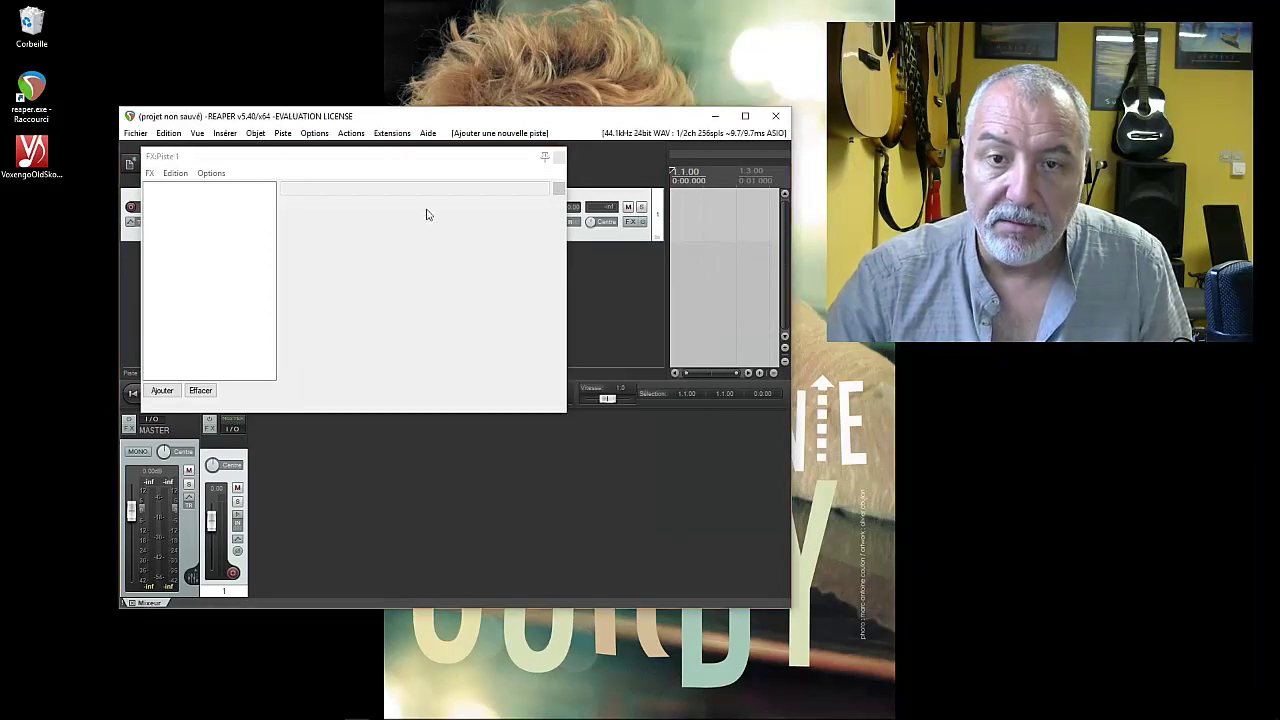
Step: Close REAPER without saving the project
left_click(777, 117)
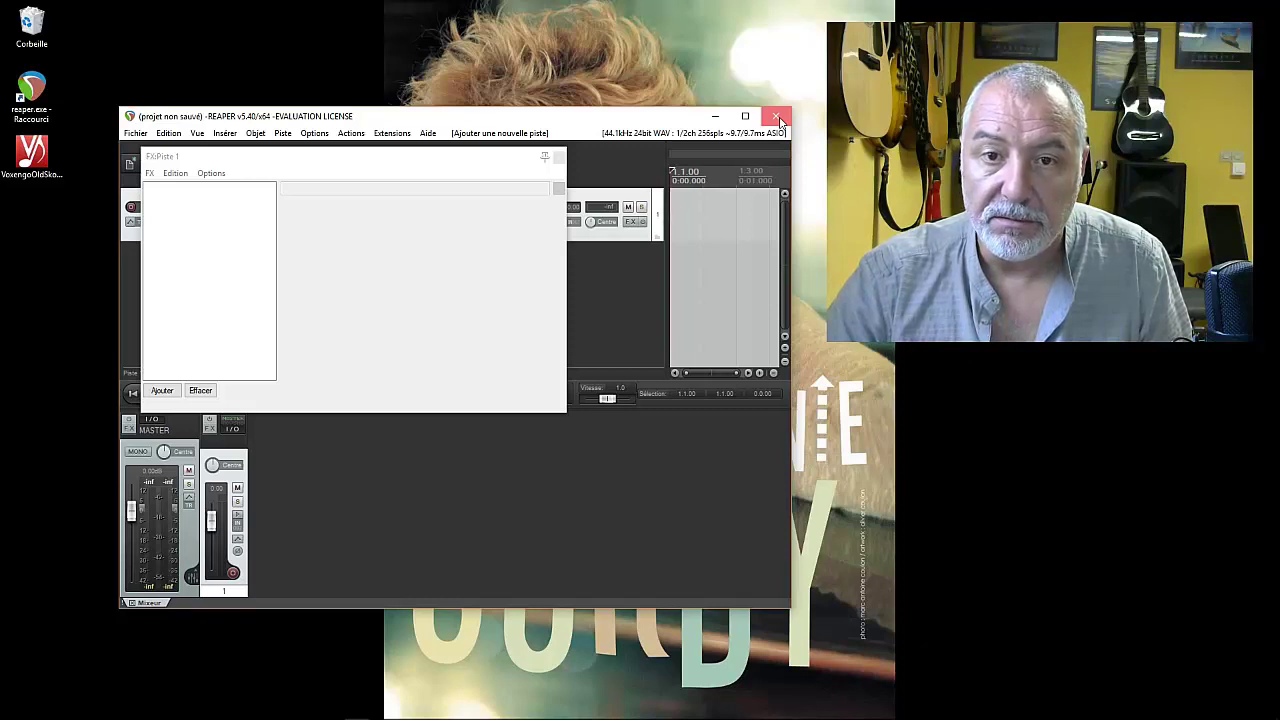
left_click(778, 118)
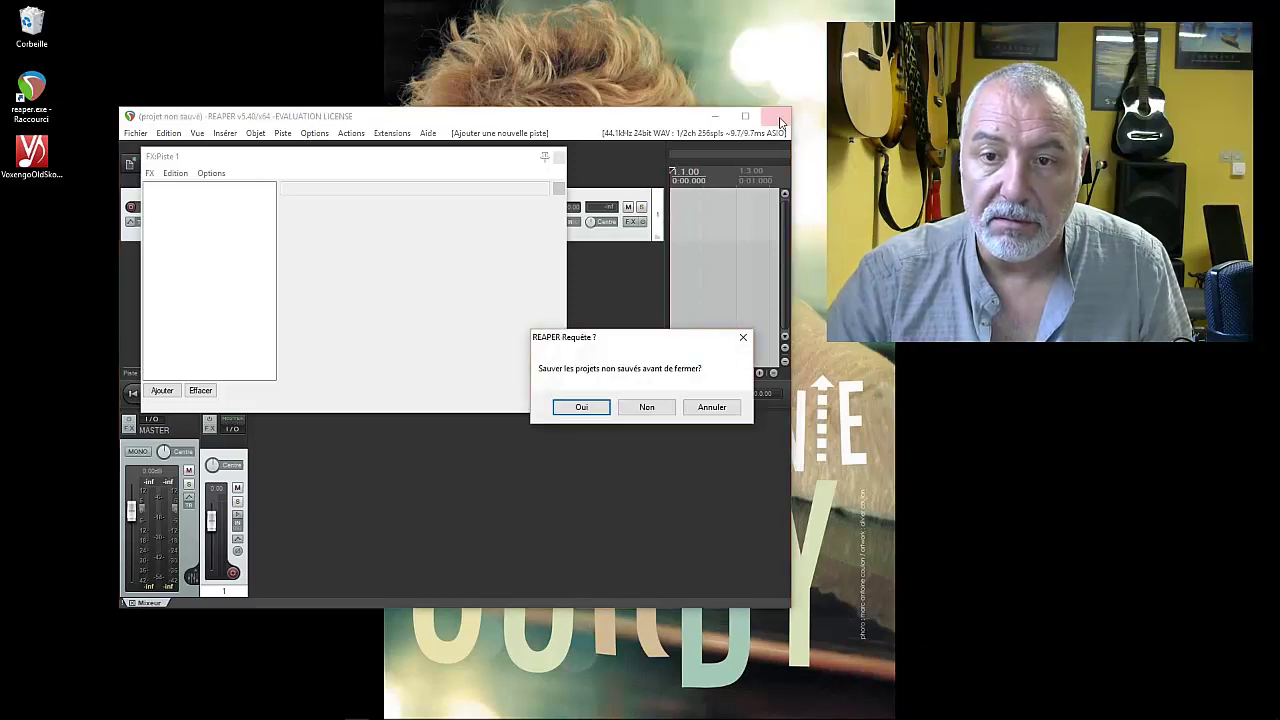
left_click(655, 407)
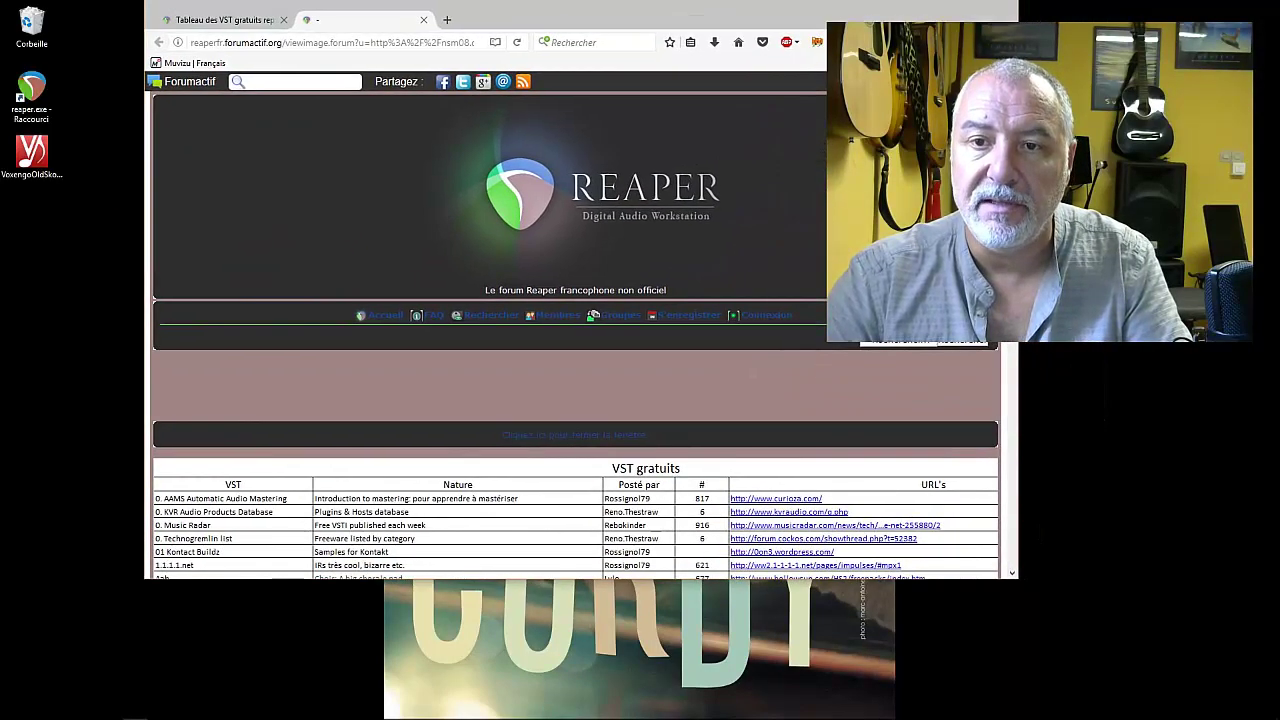
Step: Browse the free VST table on the French-language REAPER forum for plug-in types and download links, and close the browser
left_click_drag(580, 5, 698, 62)
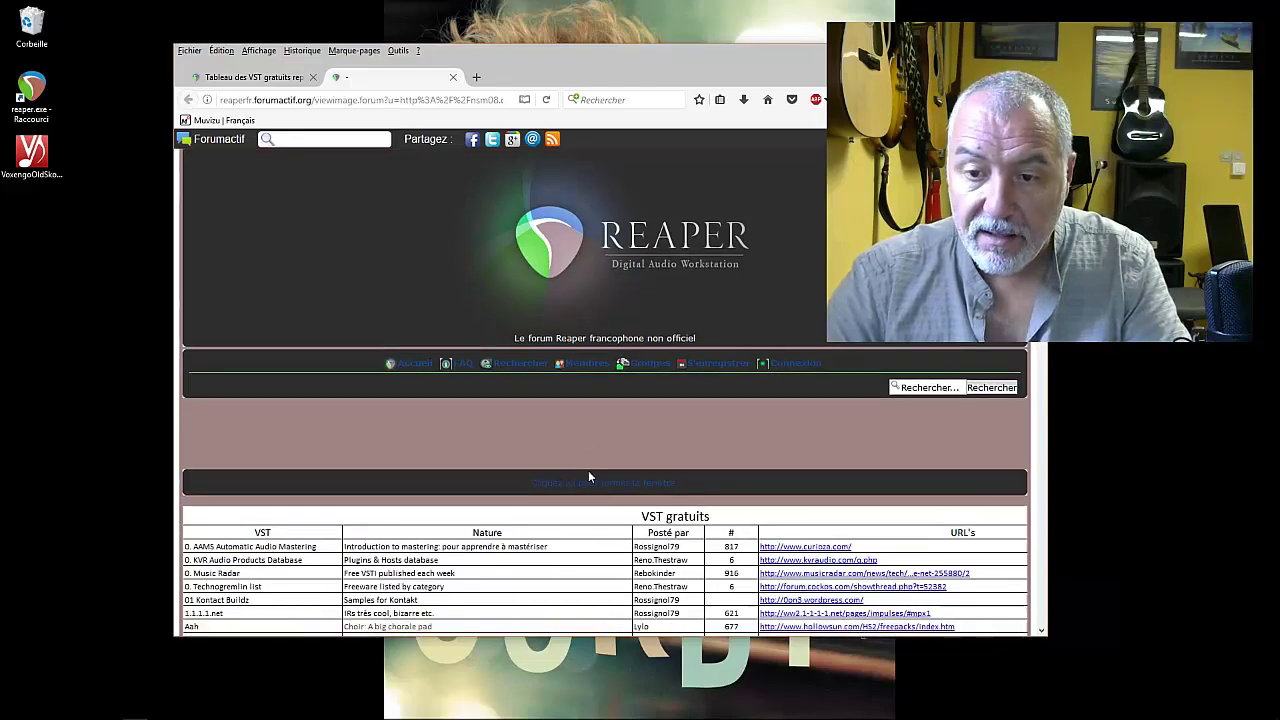
scroll(588, 478, "down", 10)
scroll(503, 386, "down", 15)
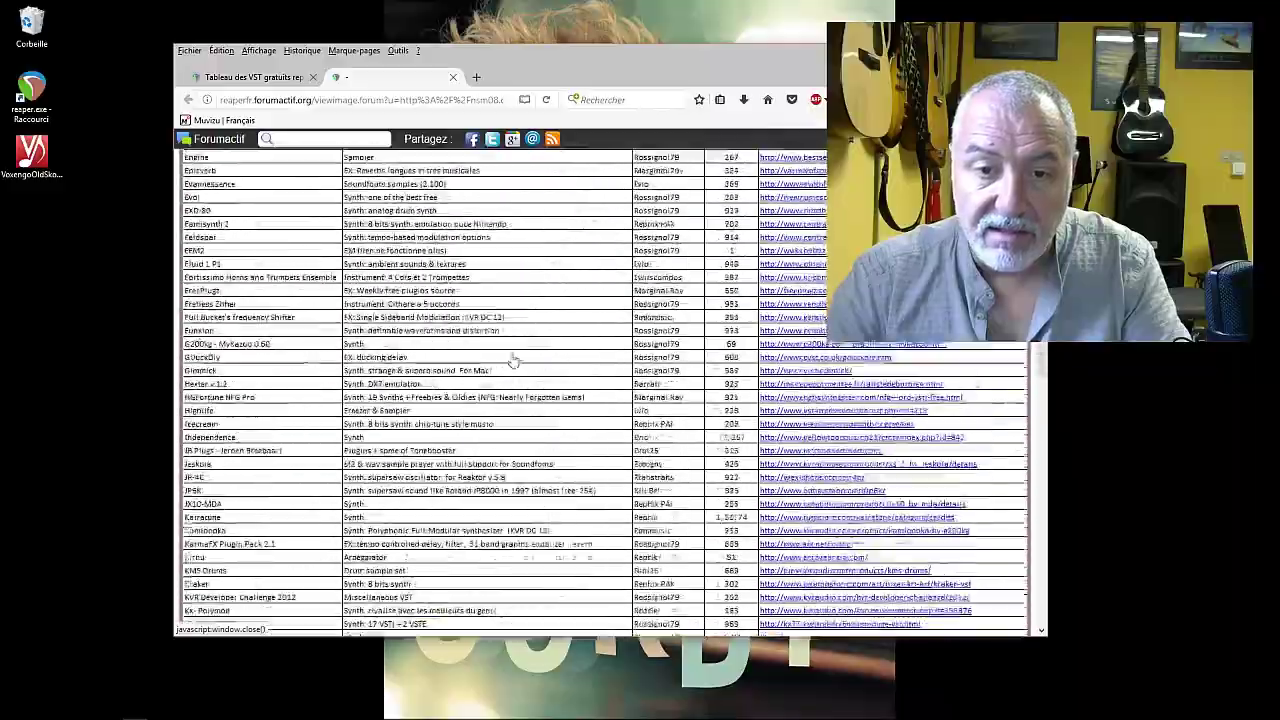
scroll(513, 365, "down", 8)
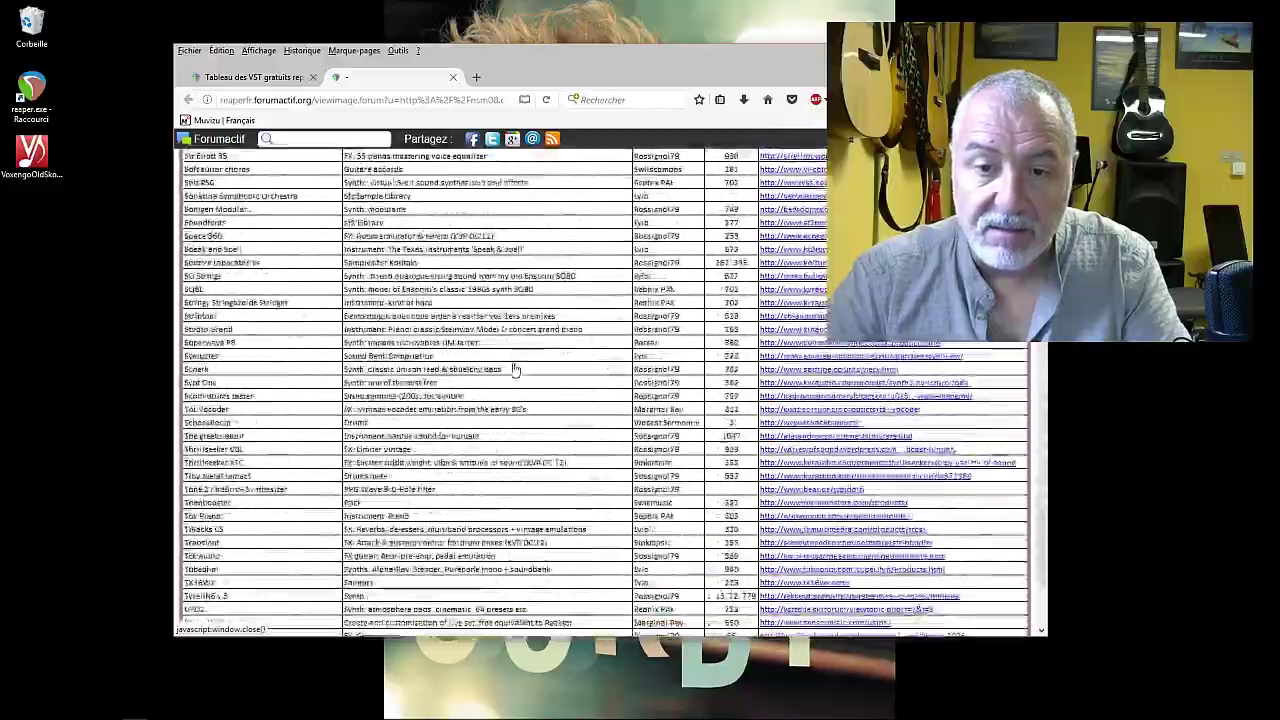
scroll(515, 375, "up", 20)
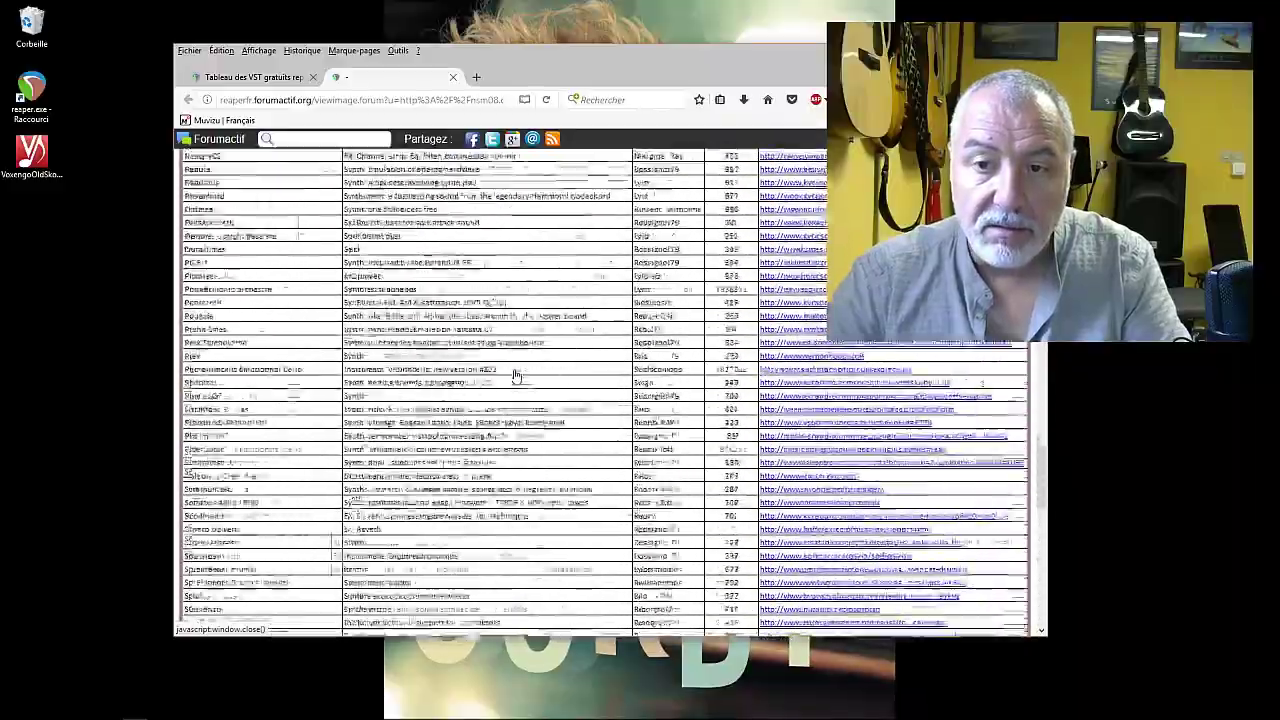
scroll(515, 375, "up", 3)
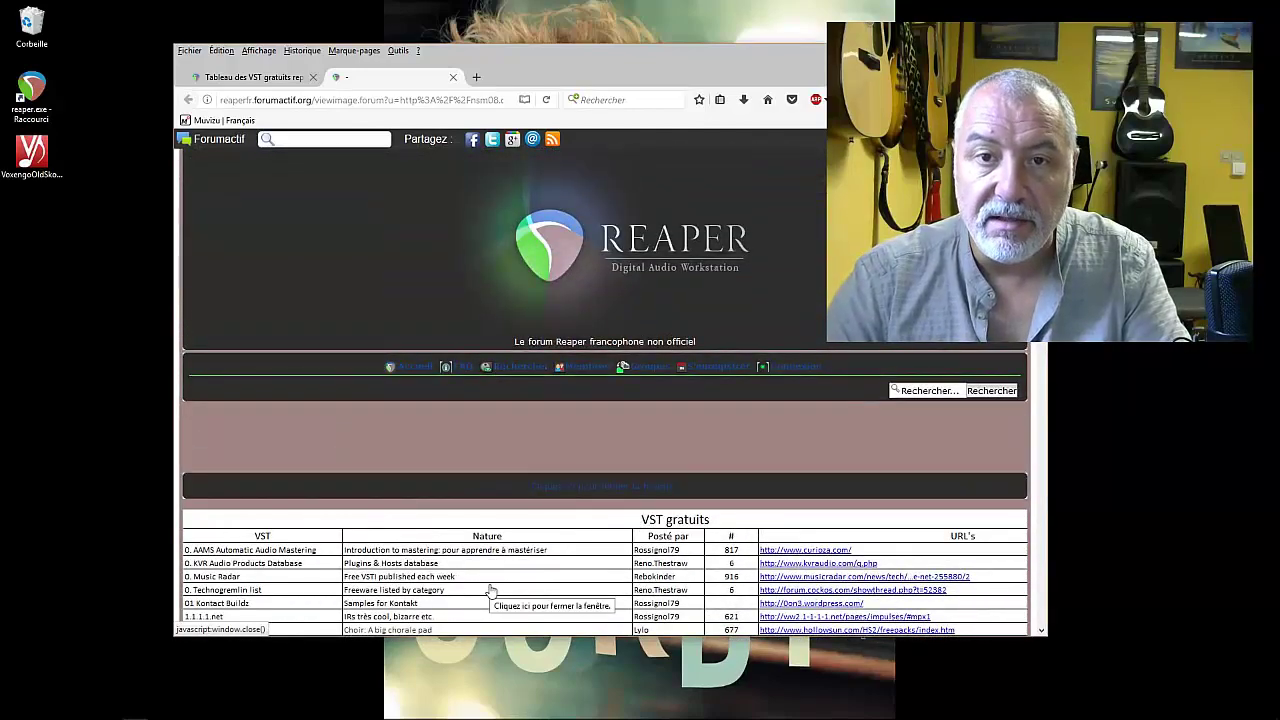
scroll(490, 592, "down", 5)
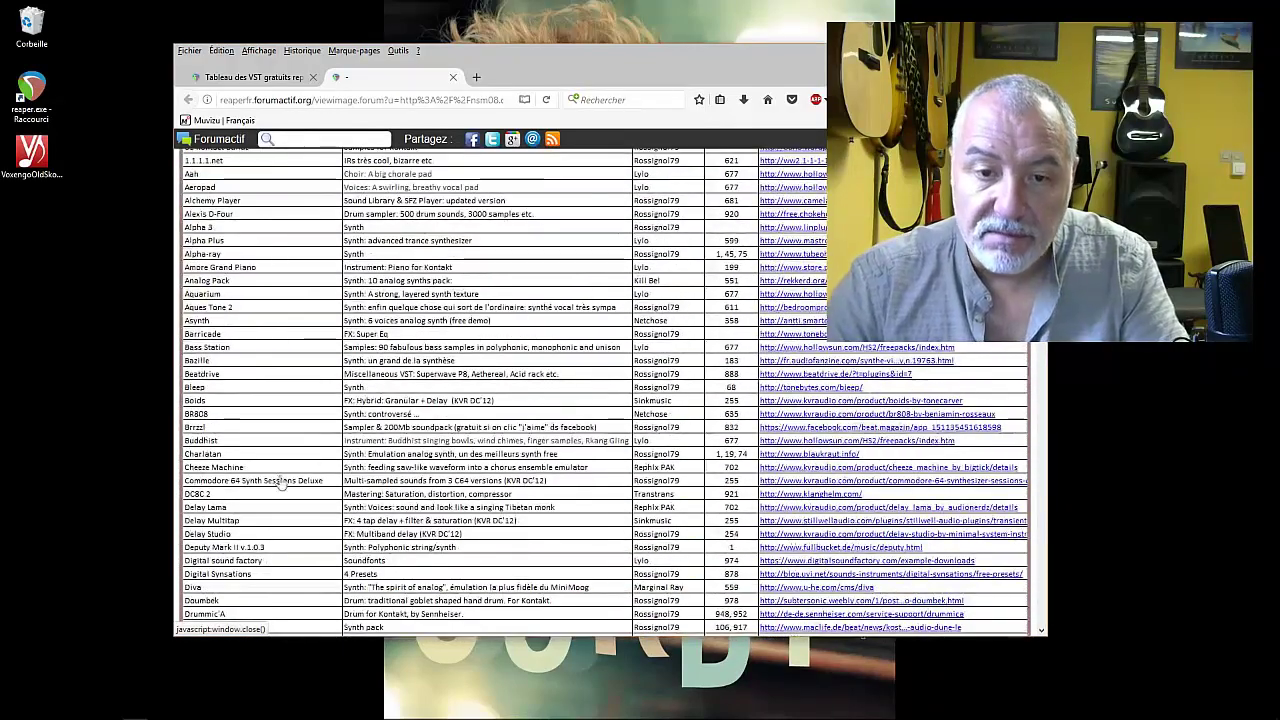
scroll(480, 452, "down", 6)
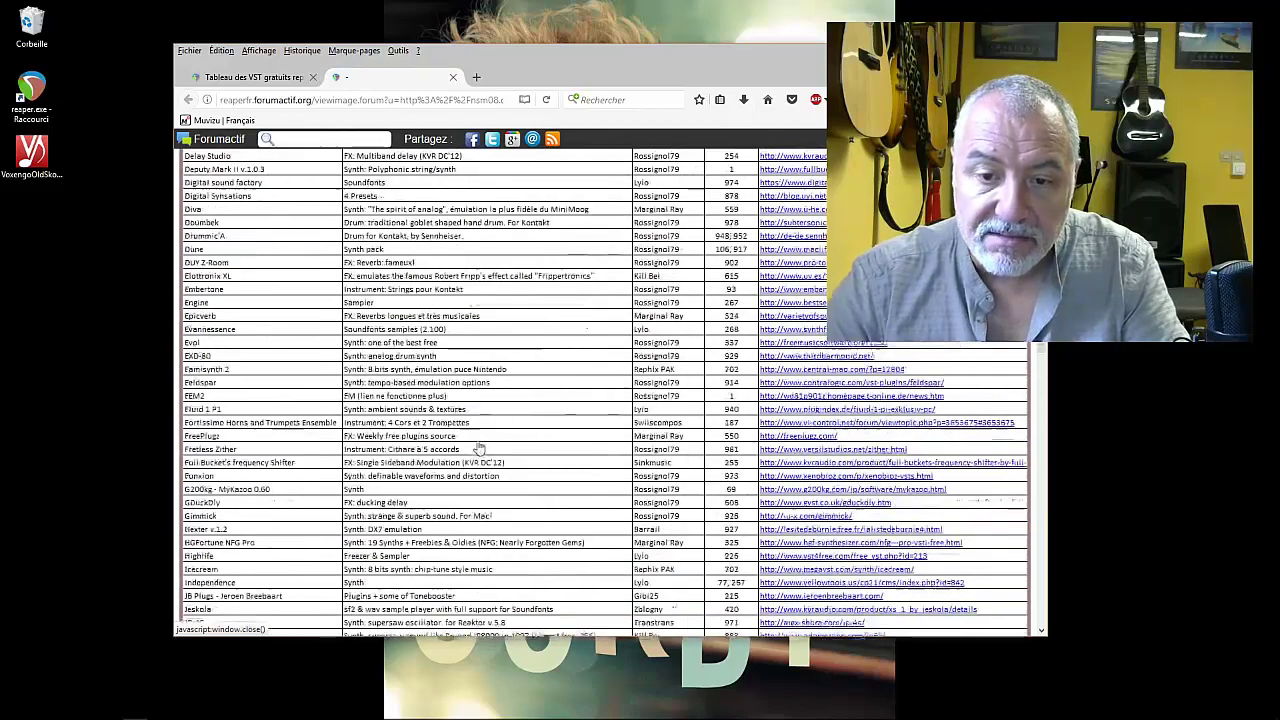
scroll(480, 451, "up", 11)
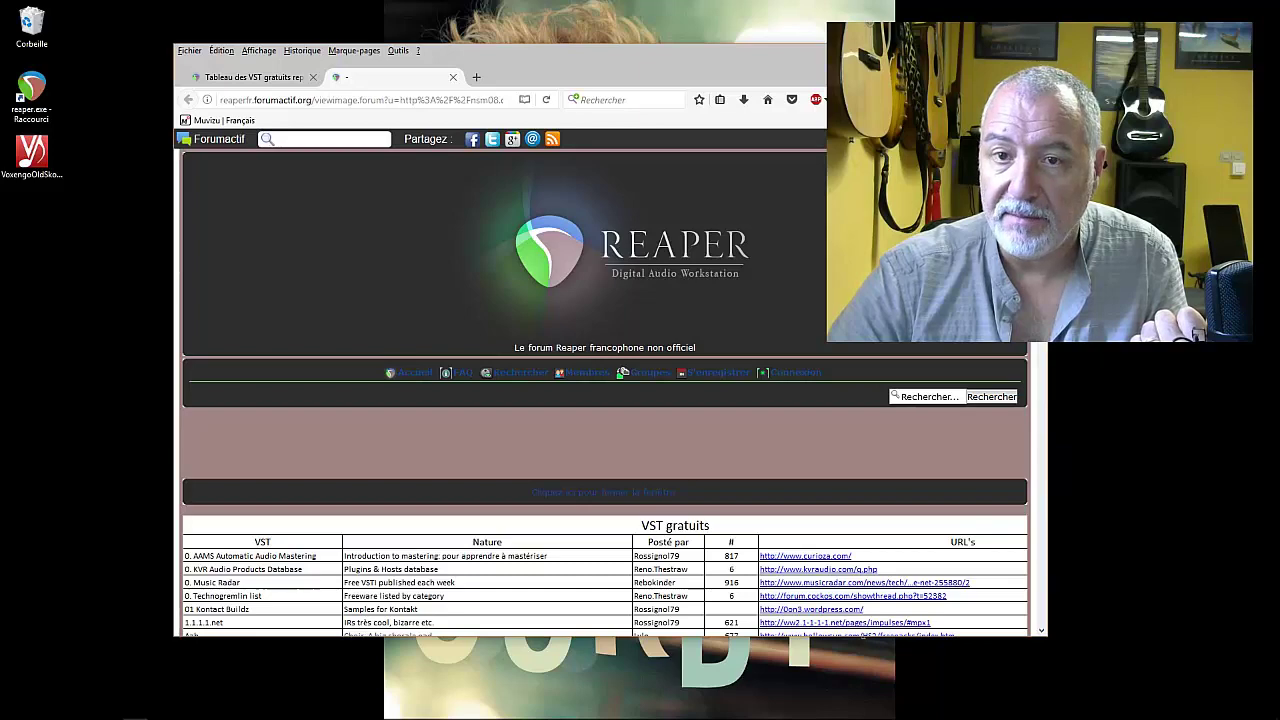
key("alt+F4")
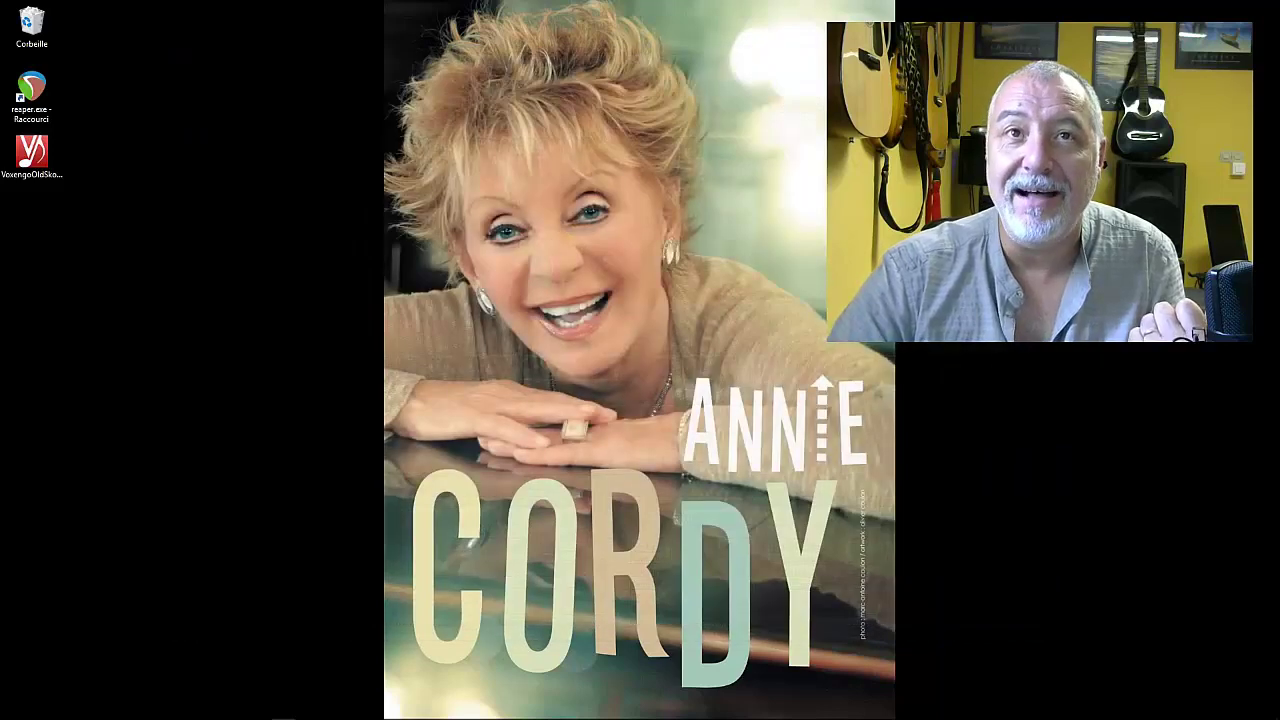